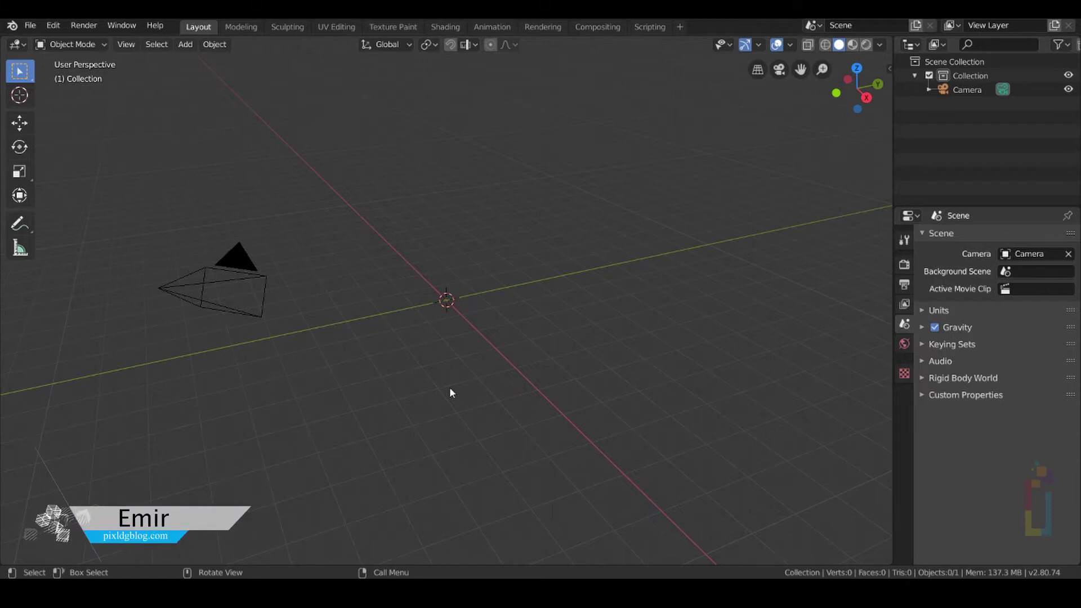
- Browse the viewport matcaps, then switch the render engine from Eevee to Cycles
{"action": "left_click", "coordinate": [881, 44]}
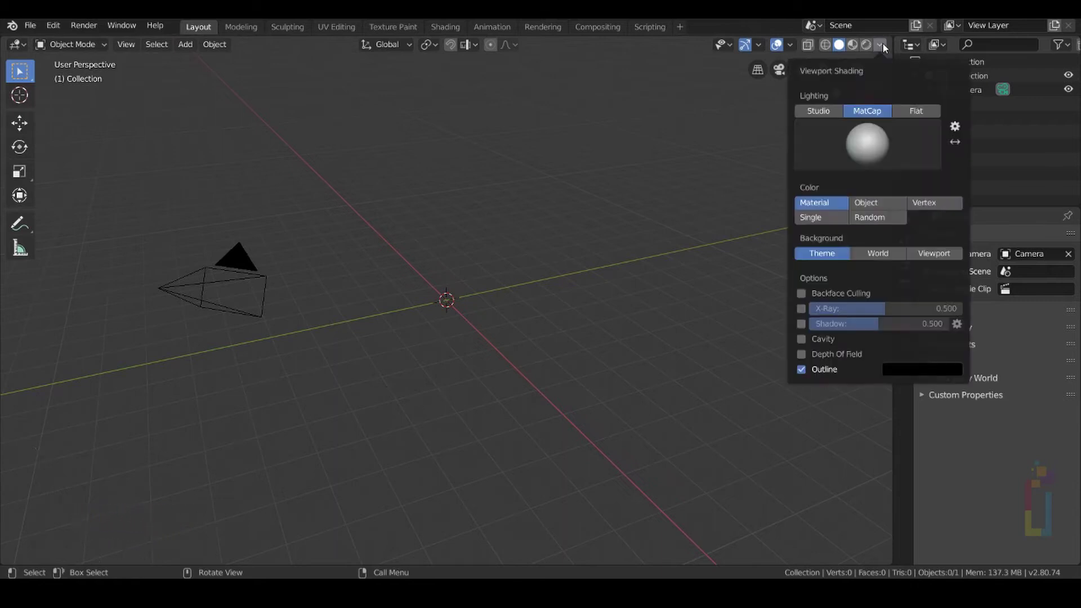
{"action": "left_click", "coordinate": [863, 139]}
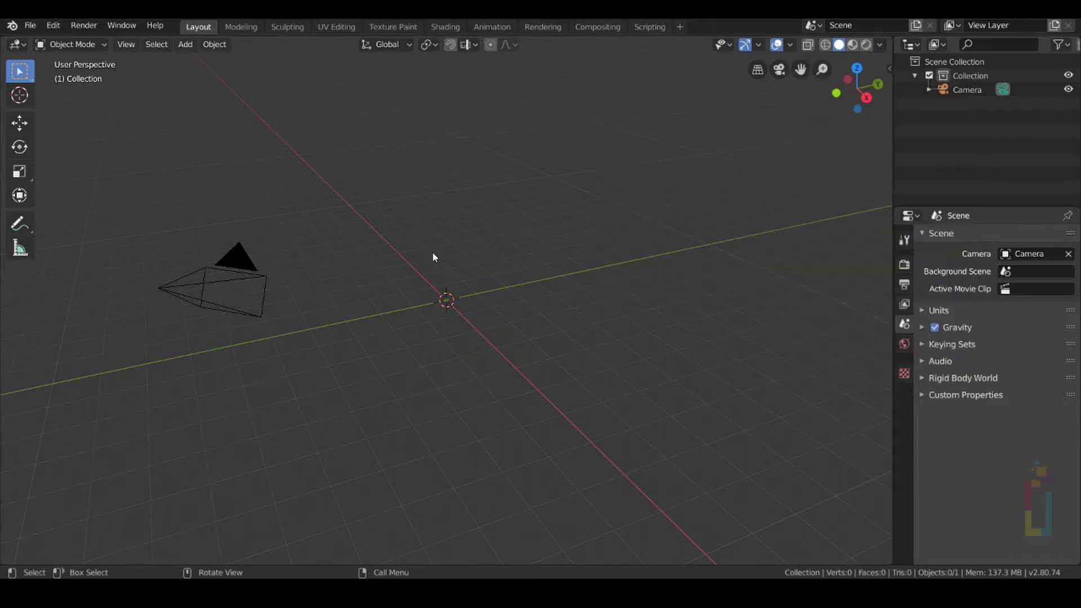
{"action": "left_click", "coordinate": [904, 264]}
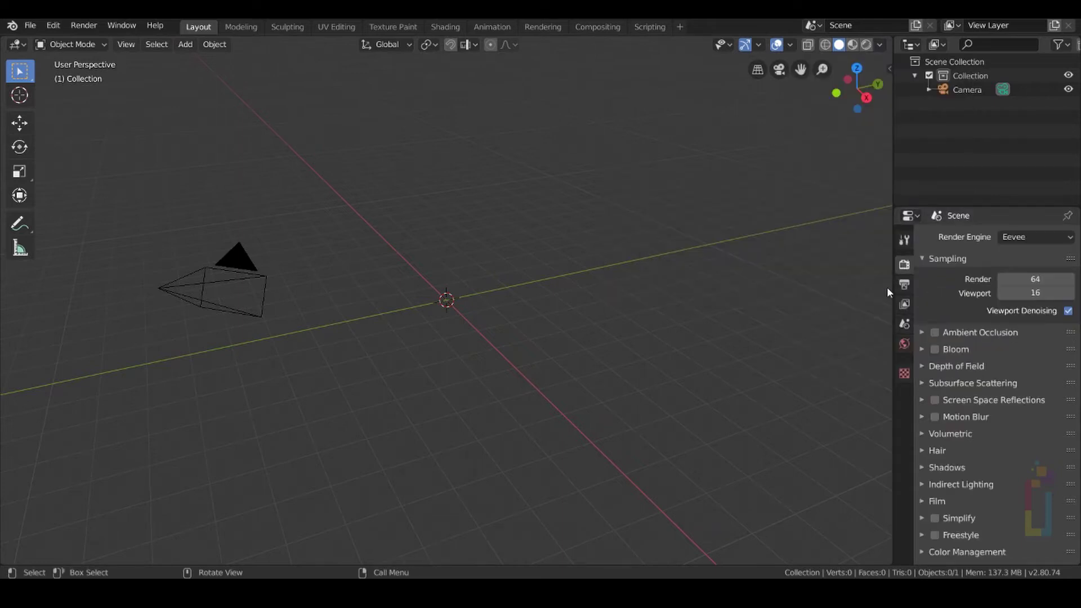
{"action": "left_click", "coordinate": [1037, 239]}
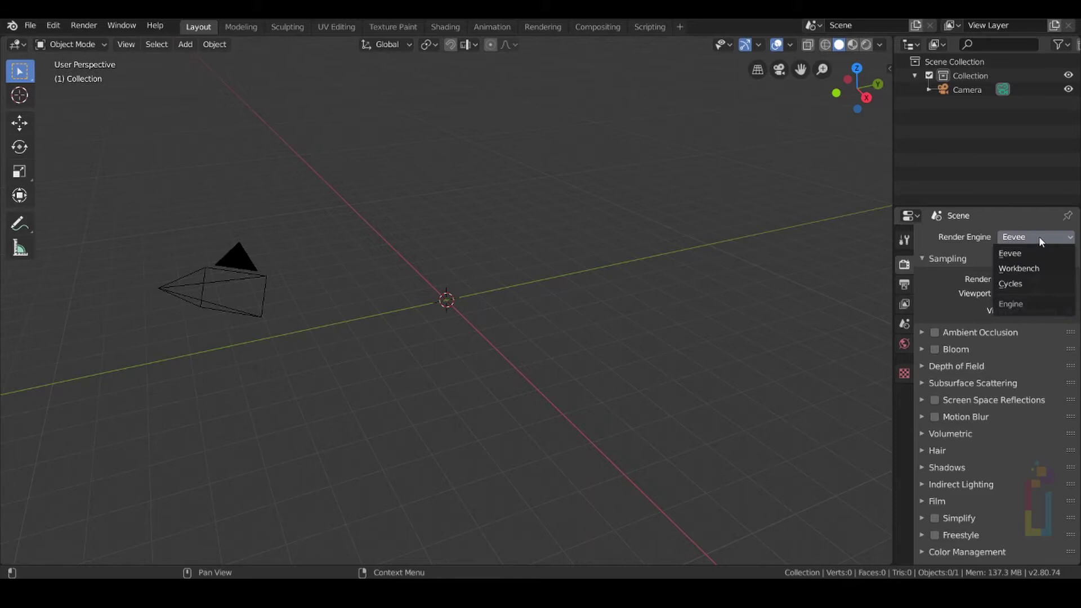
{"action": "left_click", "coordinate": [1018, 285]}
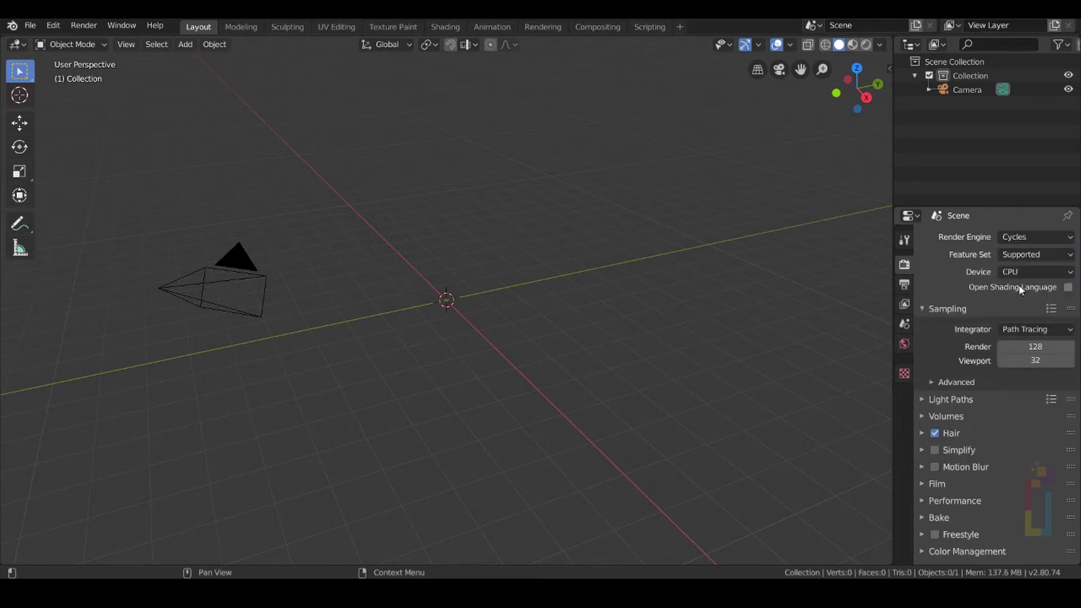
- Expand and collapse the Film panel, then bring up the Output properties
{"action": "left_click", "coordinate": [922, 484]}
{"action": "scroll", "coordinate": [948, 491], "scroll_direction": "down", "scroll_amount": 2}
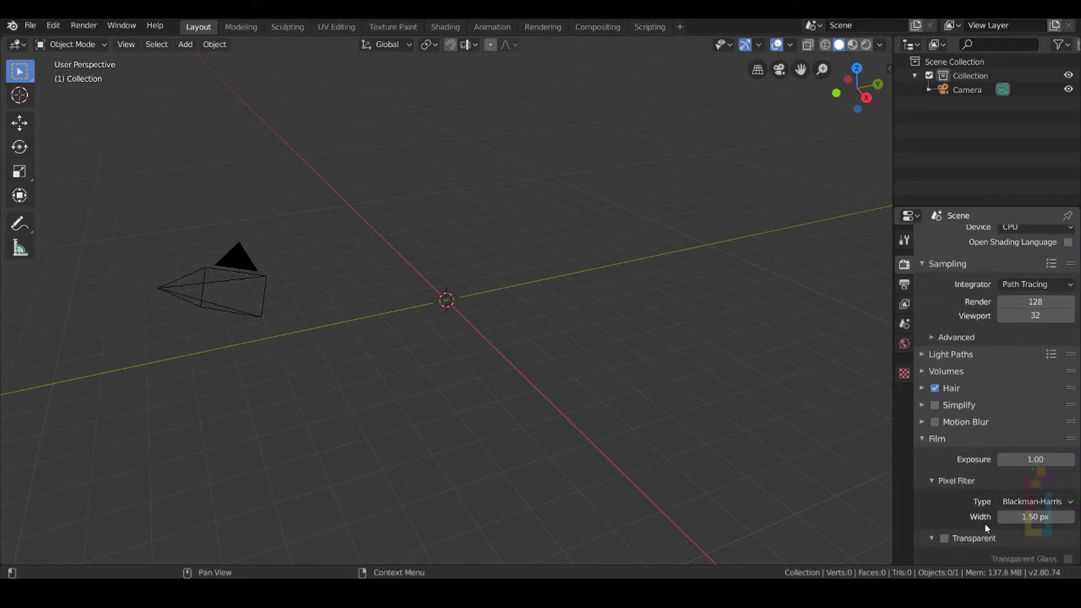
{"action": "left_click", "coordinate": [935, 439]}
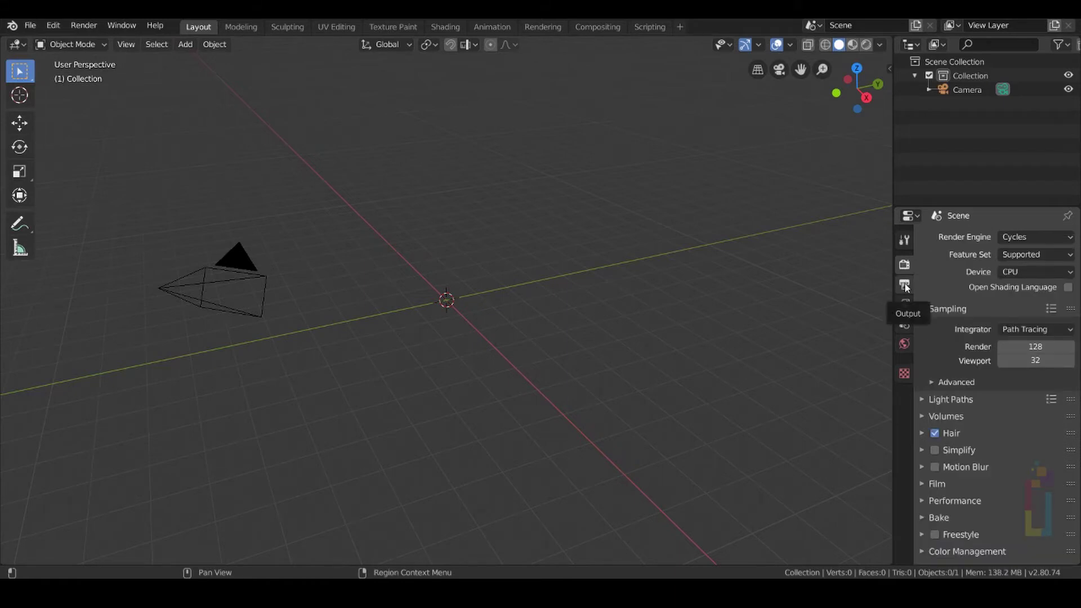
{"action": "left_click", "coordinate": [905, 285]}
- Set the output resolution to 512 × 512 px
{"action": "left_click", "coordinate": [1041, 253]}
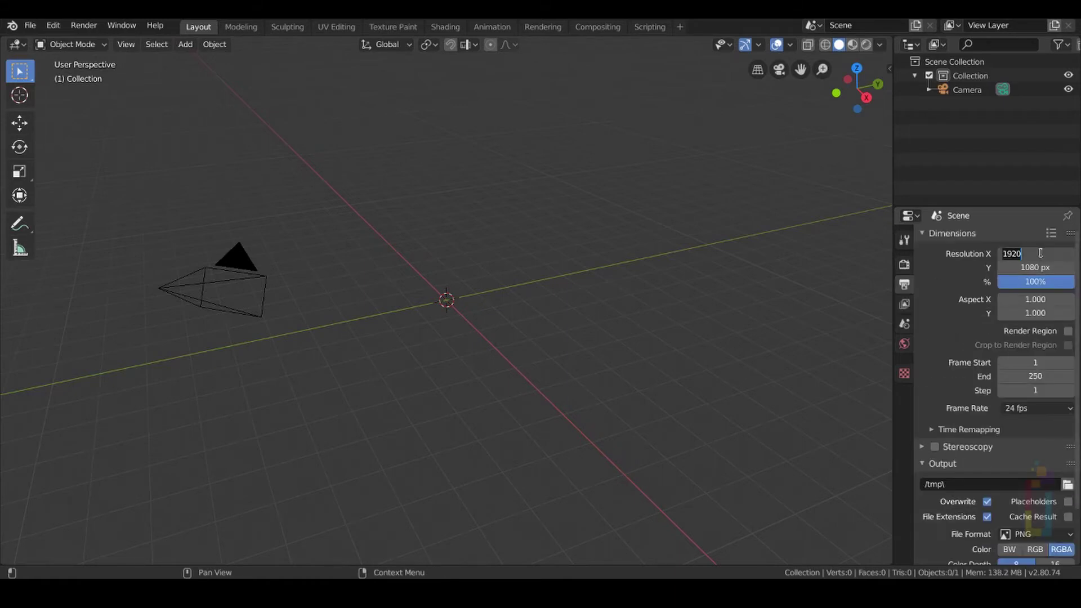
{"action": "type", "text": "512"}
{"action": "key", "text": "Tab"}
{"action": "type", "text": "512"}
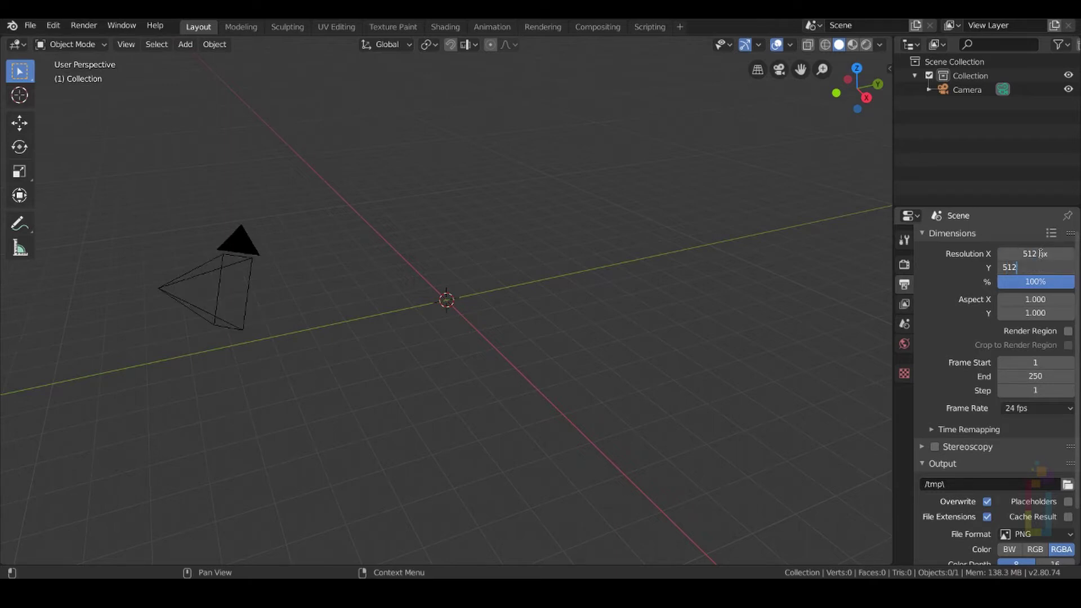
{"action": "key", "text": "Return"}
- Set the PNG output color depth to 16 bit
{"action": "scroll", "coordinate": [934, 424], "scroll_direction": "down", "scroll_amount": 3}
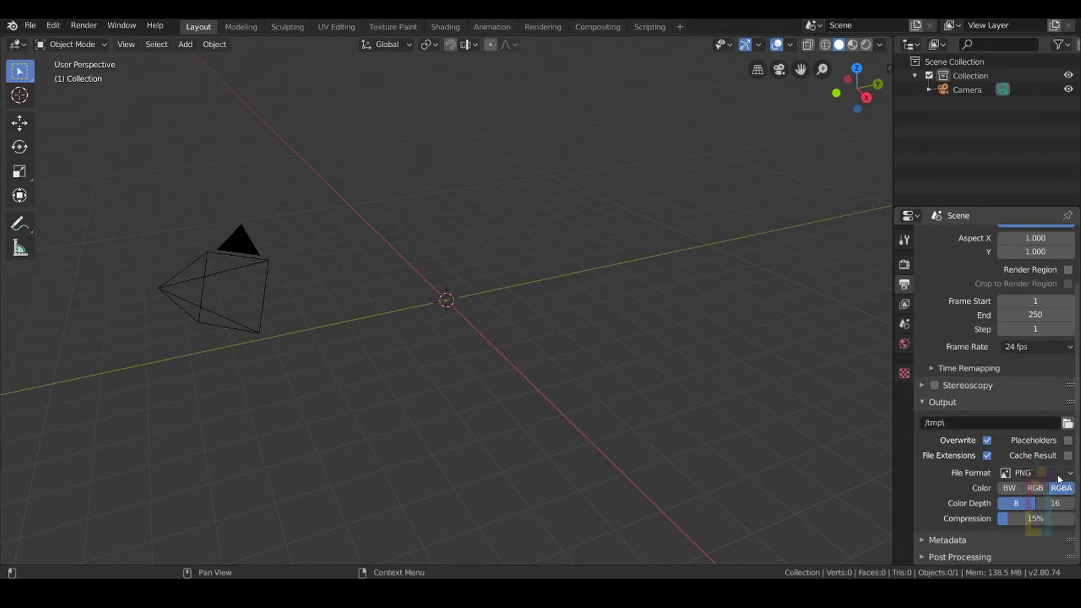
{"action": "left_click", "coordinate": [1055, 503]}
{"action": "left_click", "coordinate": [1032, 472]}
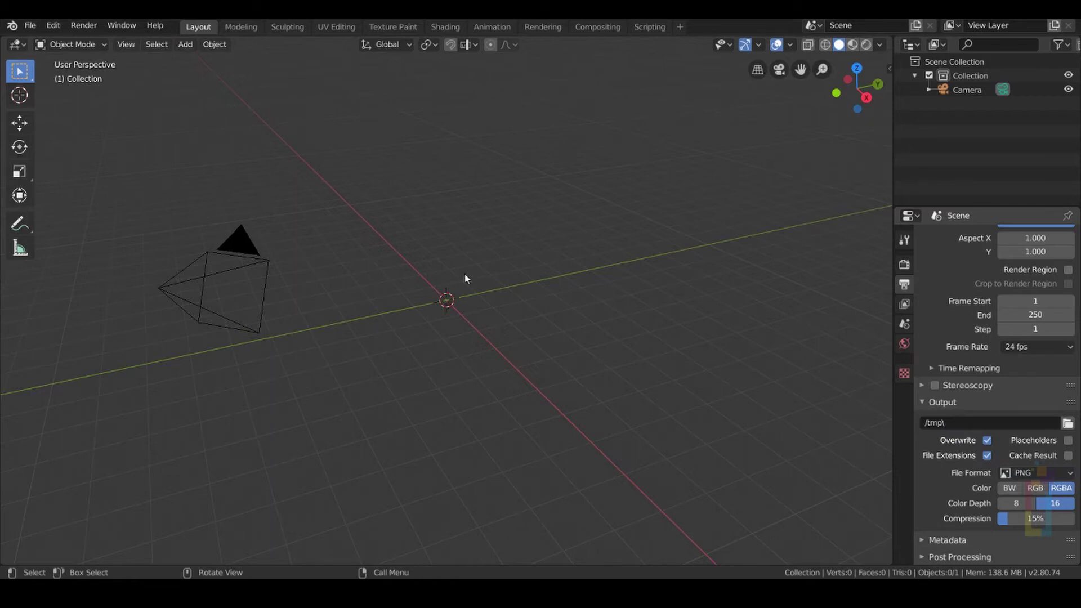
- Add a UV sphere to the scene and shade it smooth
{"action": "key", "text": "shift+a"}
{"action": "mouse_move", "coordinate": [465, 274]}
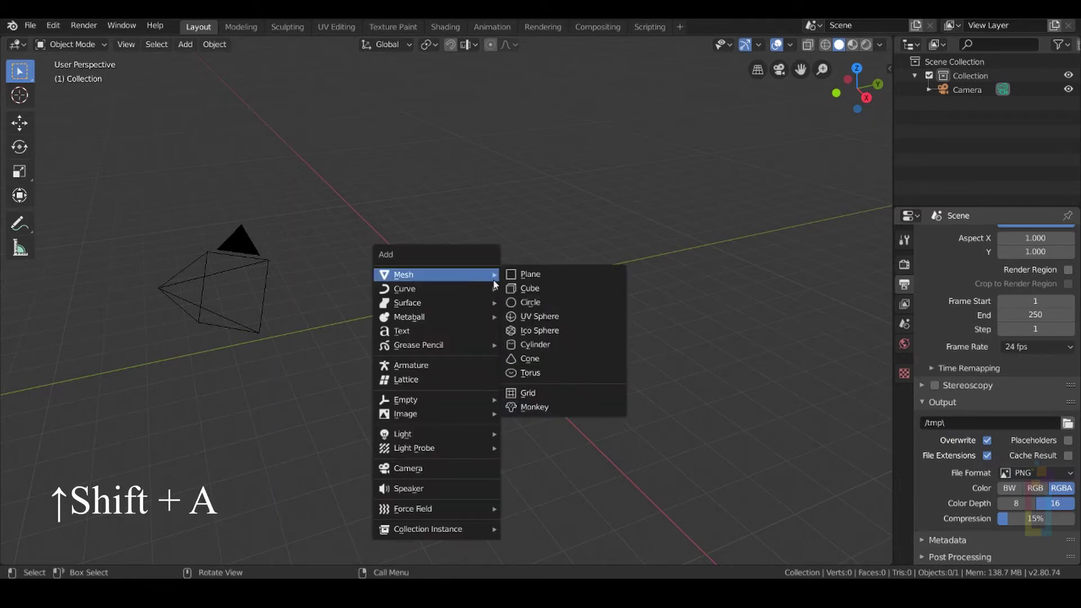
{"action": "left_click", "coordinate": [549, 317]}
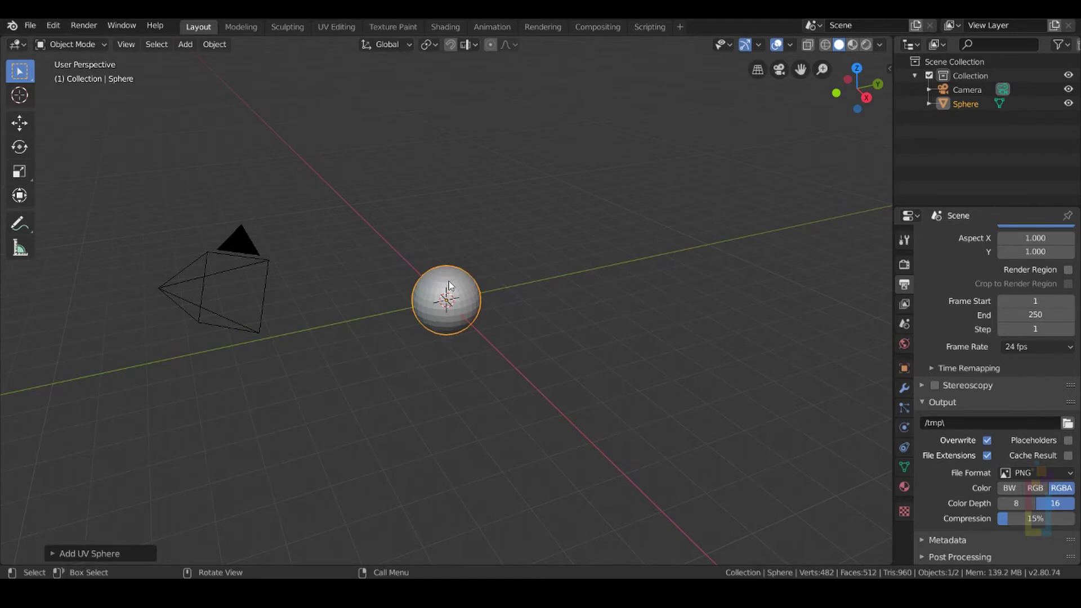
{"action": "scroll", "coordinate": [448, 281], "scroll_direction": "up", "scroll_amount": 5}
{"action": "right_click", "coordinate": [471, 245]}
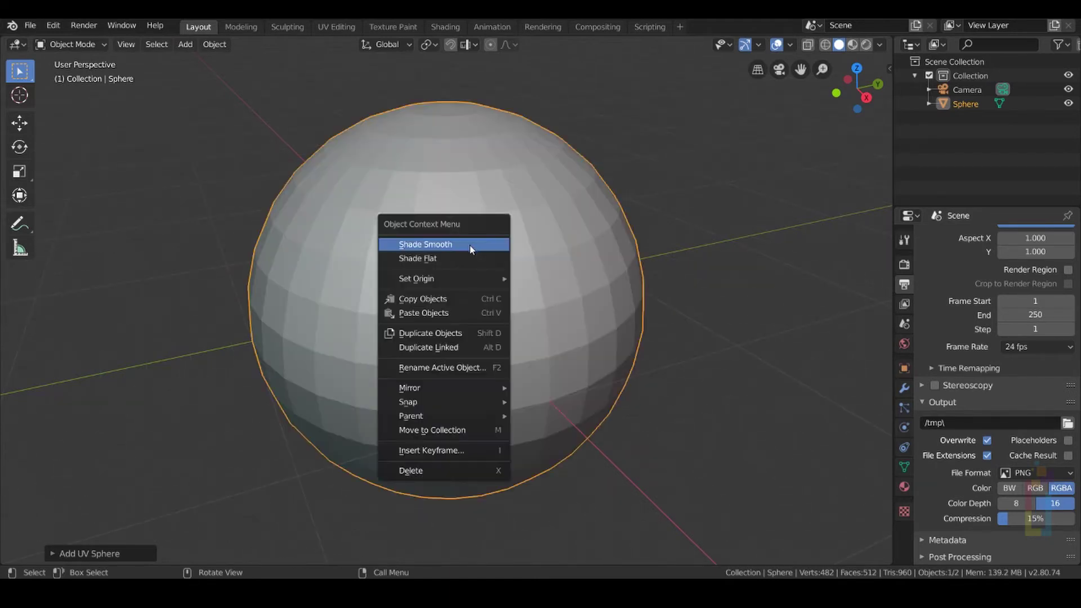
{"action": "left_click", "coordinate": [471, 243]}
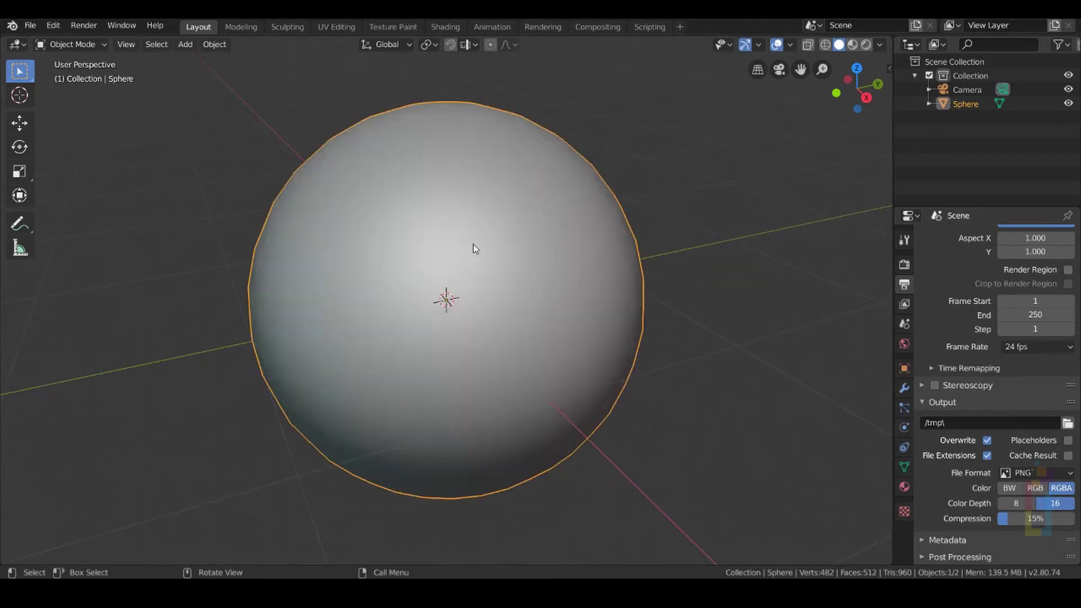
- Give the sphere a Subdivision Surface modifier at 2 levels
{"action": "left_click", "coordinate": [904, 389]}
{"action": "left_click", "coordinate": [1011, 236]}
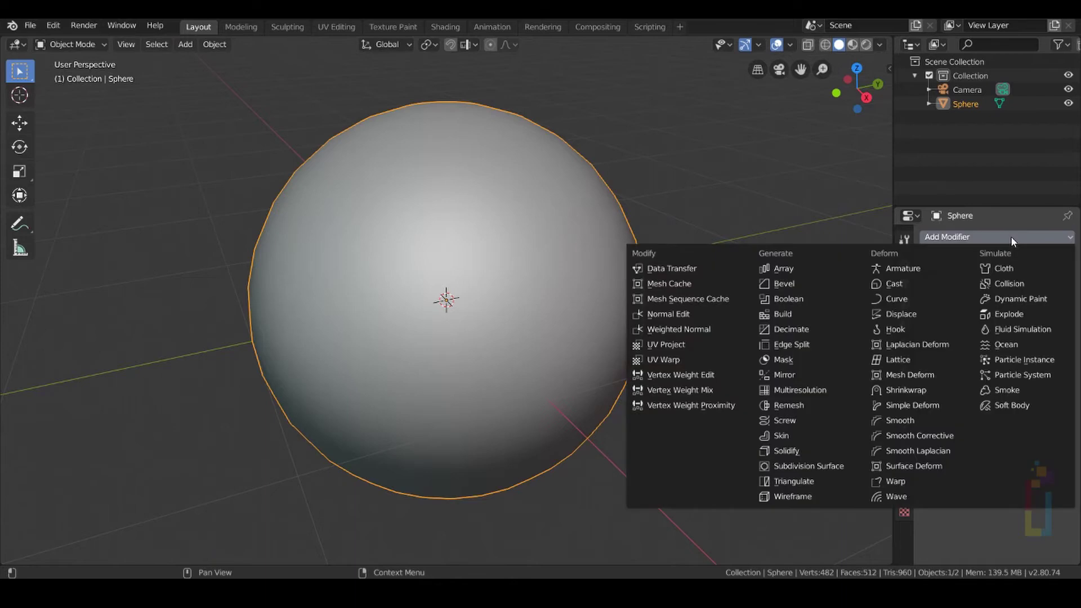
{"action": "left_click", "coordinate": [811, 466]}
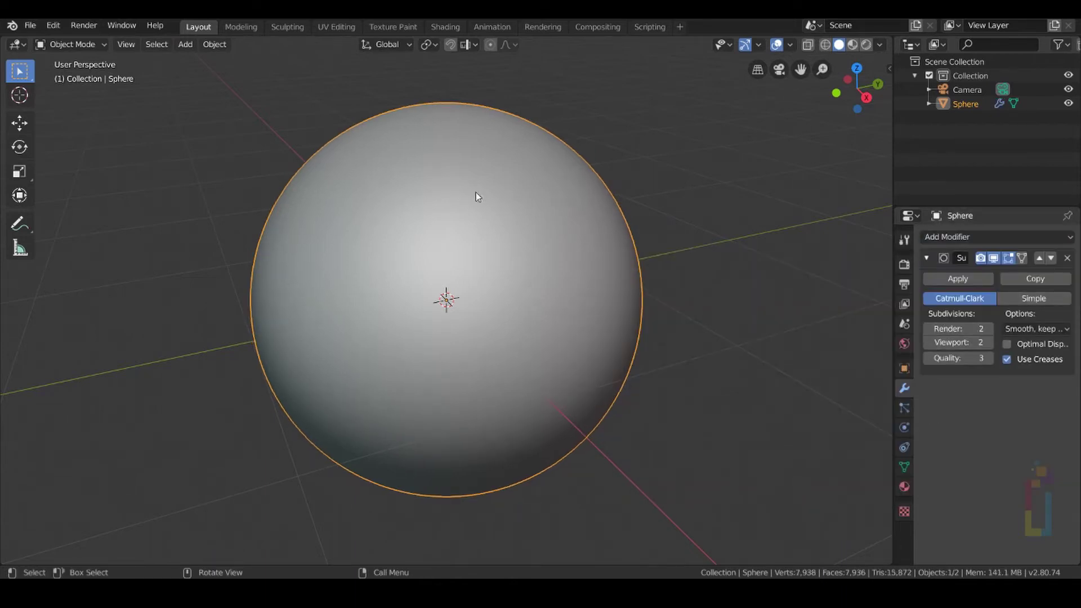
{"action": "left_click", "coordinate": [126, 44]}
- Split the viewport and make the right area a Shader Editor without its sidebar
{"action": "mouse_move", "coordinate": [155, 329]}
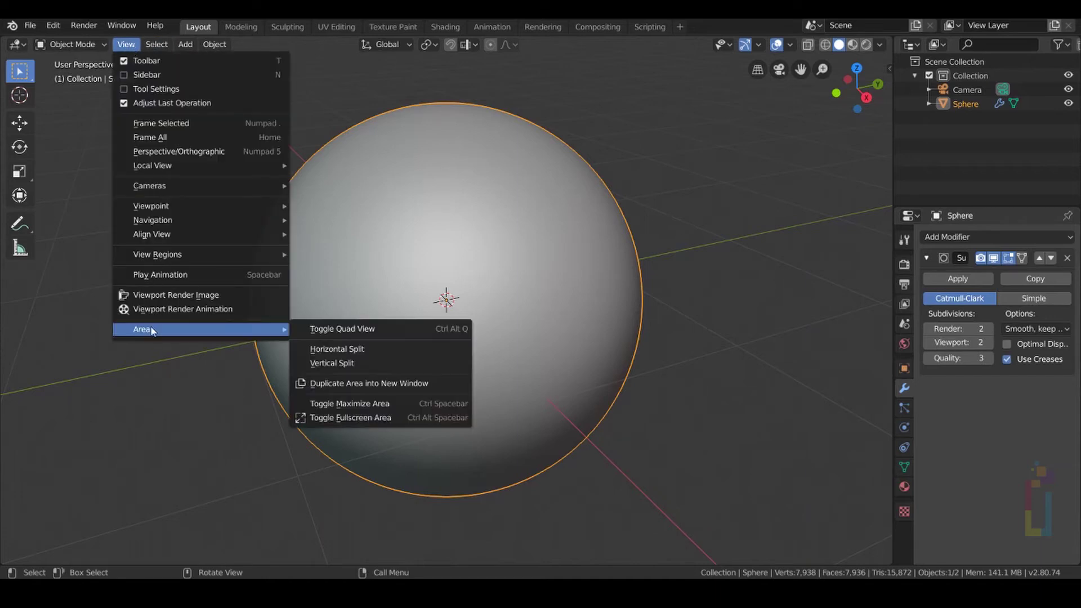
{"action": "left_click", "coordinate": [344, 365]}
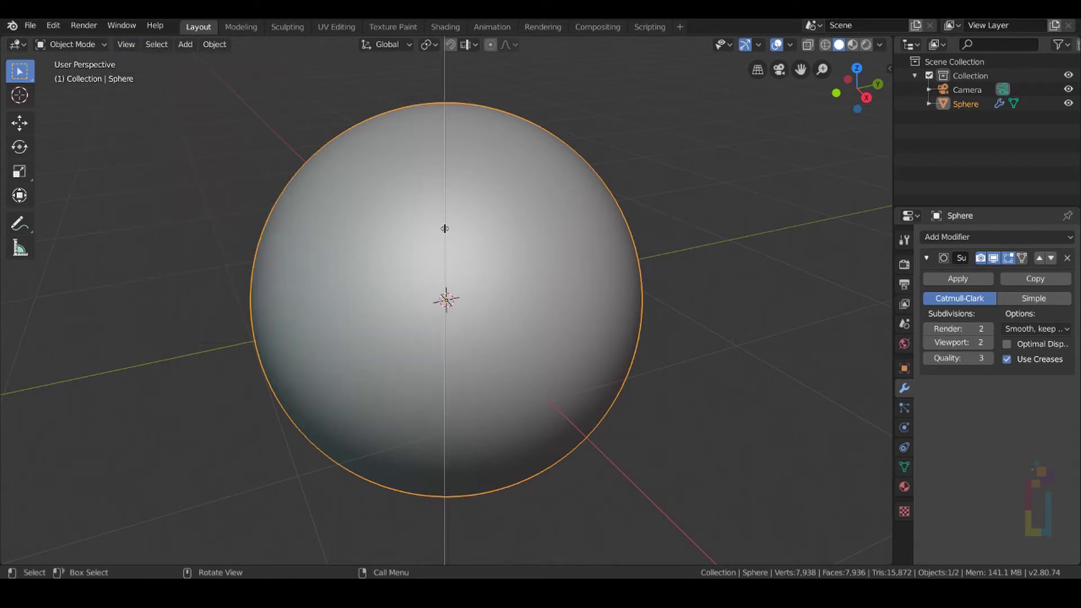
{"action": "left_click", "coordinate": [445, 228]}
{"action": "left_click", "coordinate": [463, 45]}
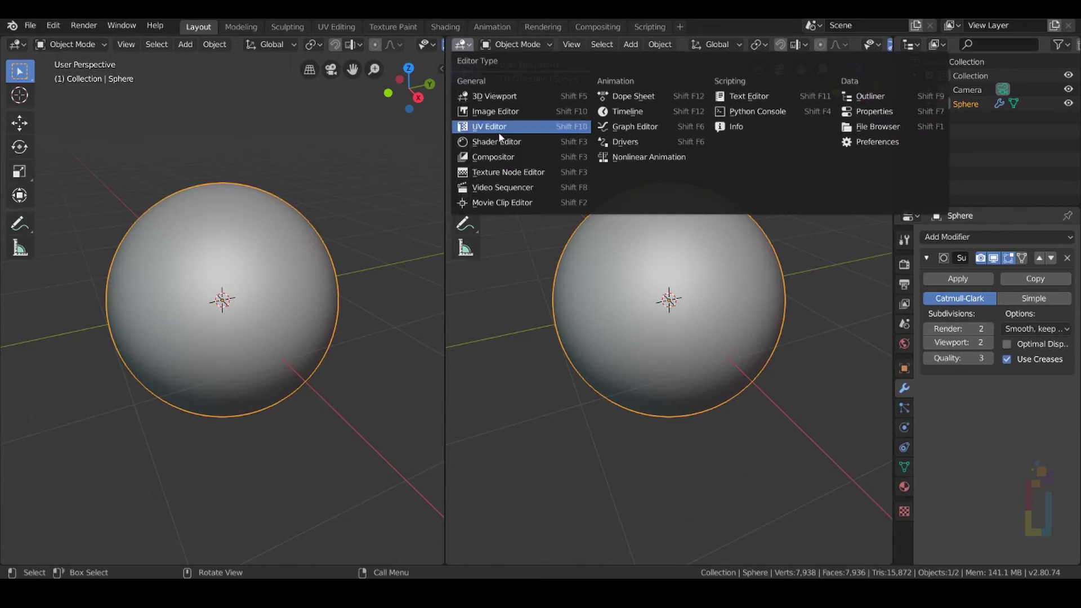
{"action": "left_click", "coordinate": [496, 142]}
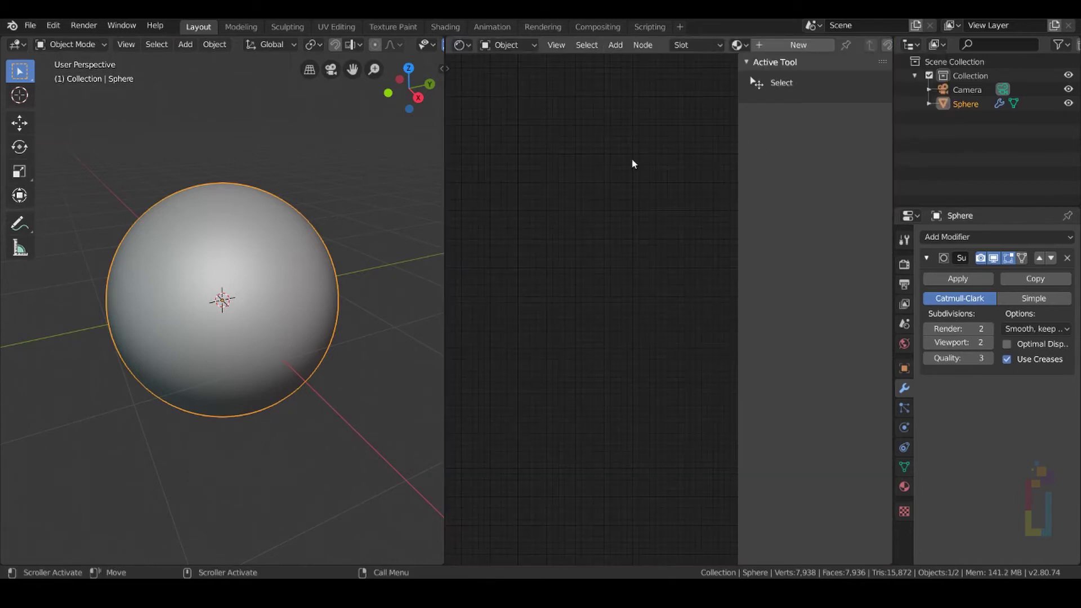
{"action": "key", "text": "n"}
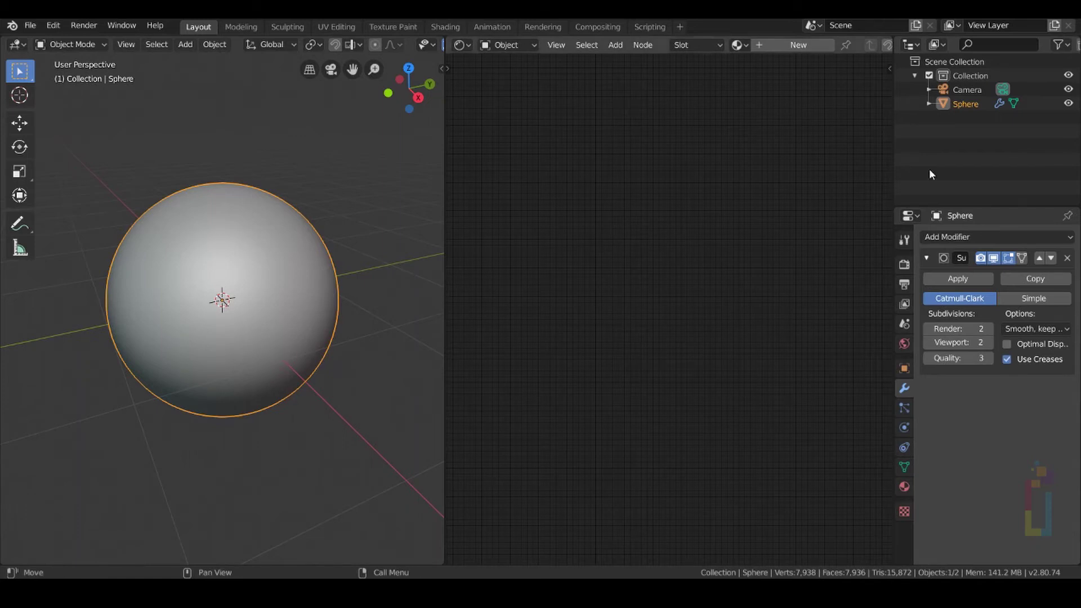
- Create Material.001 on the sphere and delete its Principled BSDF node
{"action": "left_click", "coordinate": [798, 44]}
{"action": "left_click", "coordinate": [625, 297]}
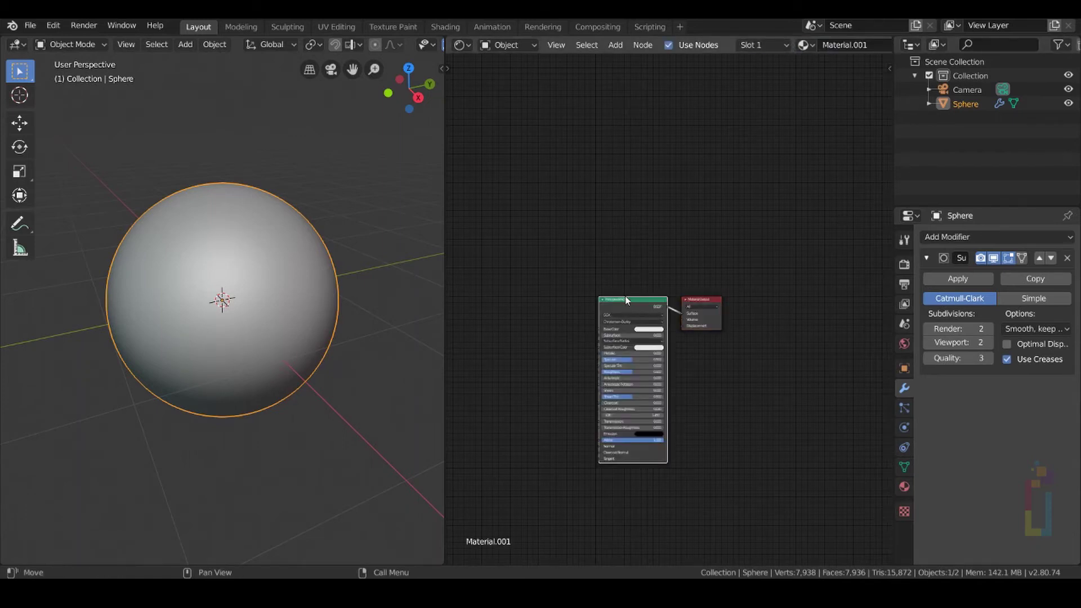
{"action": "key", "text": "x"}
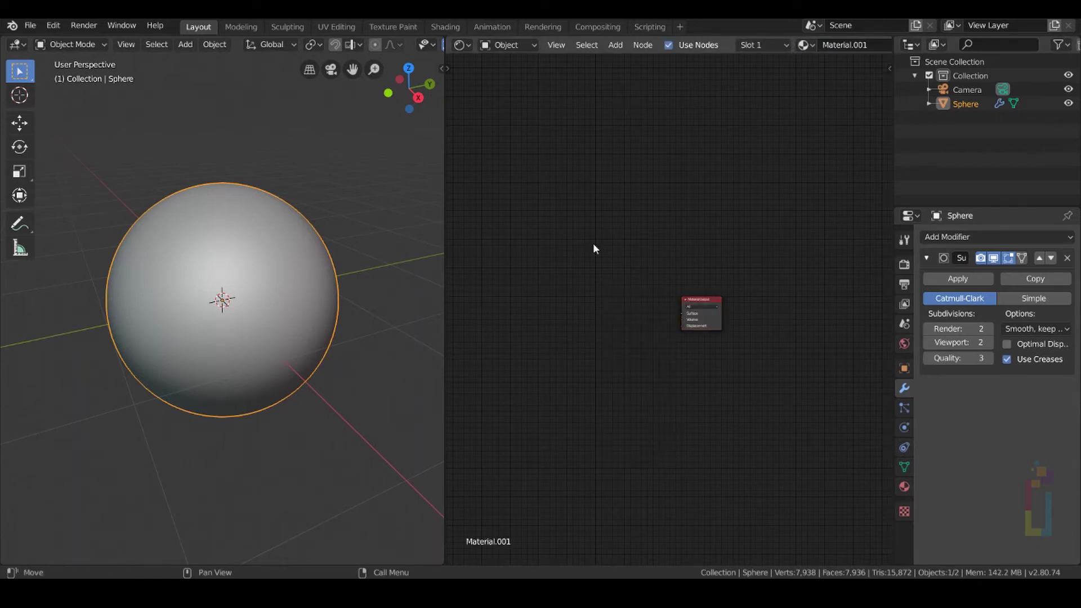
{"action": "middle_click_drag", "start_coordinate": [603, 259], "coordinate": [695, 250]}
{"action": "left_click", "coordinate": [652, 264]}
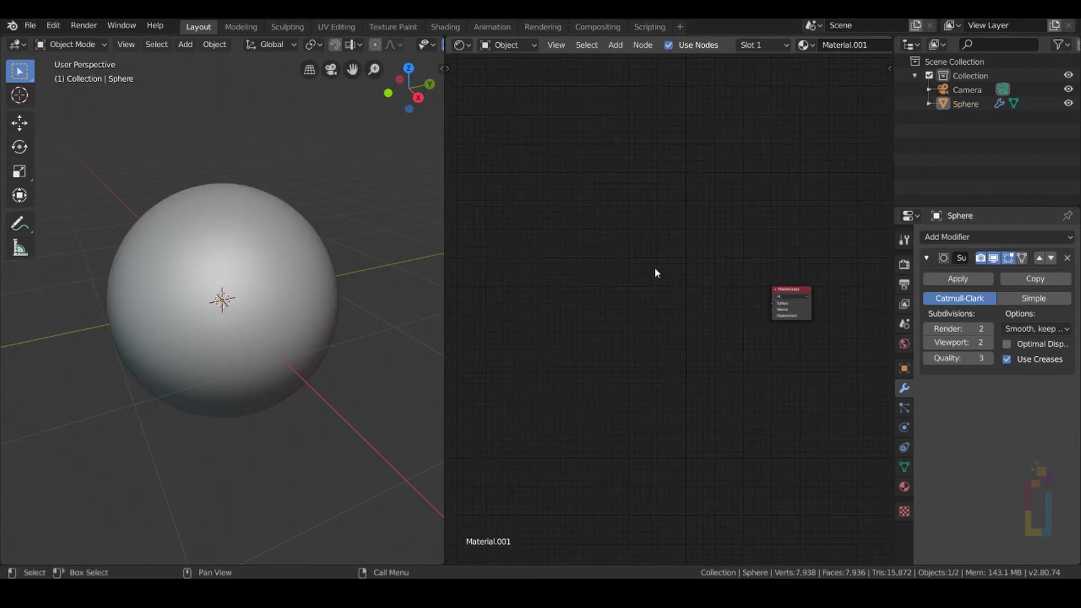
{"action": "key", "text": "shift+a"}
- Add the Plastic node group and link its BSDF to the Material Output Surface
{"action": "mouse_move", "coordinate": [653, 402]}
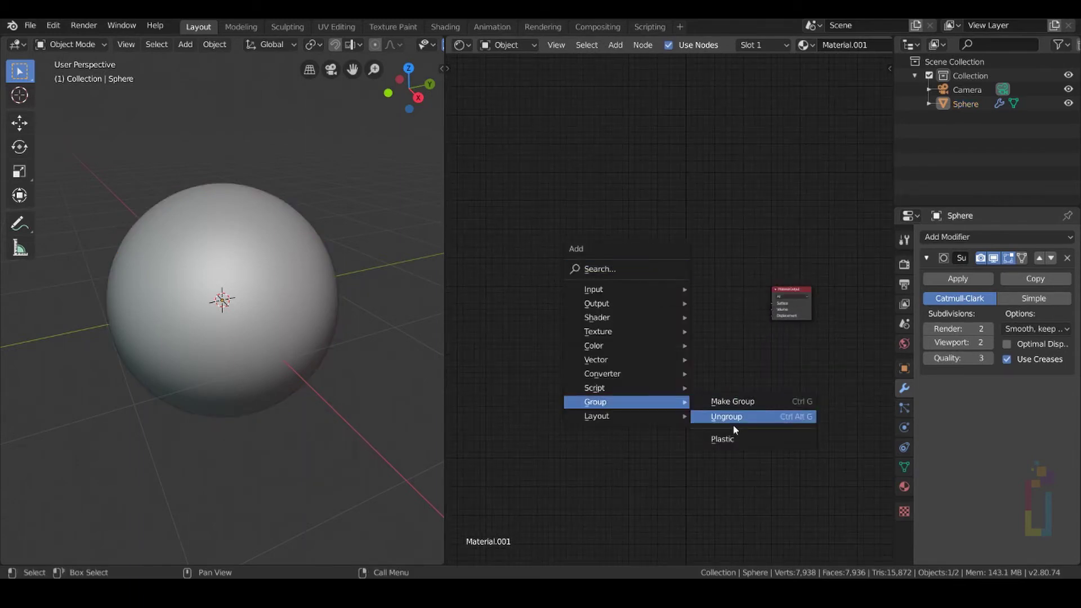
{"action": "left_click", "coordinate": [726, 440]}
{"action": "left_click", "coordinate": [623, 265]}
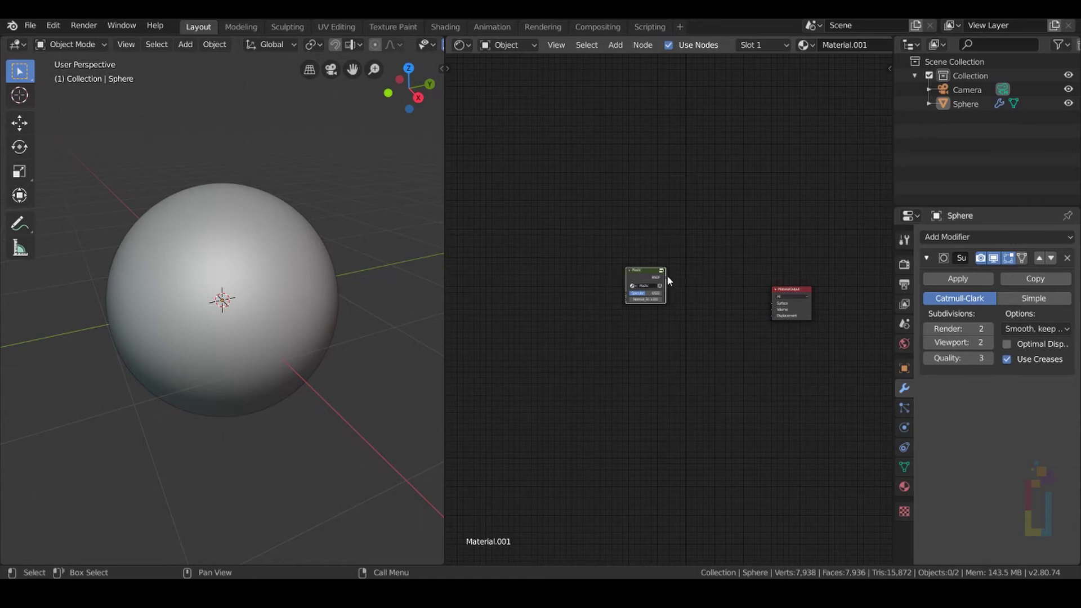
{"action": "left_click_drag", "start_coordinate": [663, 277], "coordinate": [773, 303]}
- Switch the Shader Editor to the World node tree and move the Background node left
{"action": "left_click", "coordinate": [509, 45]}
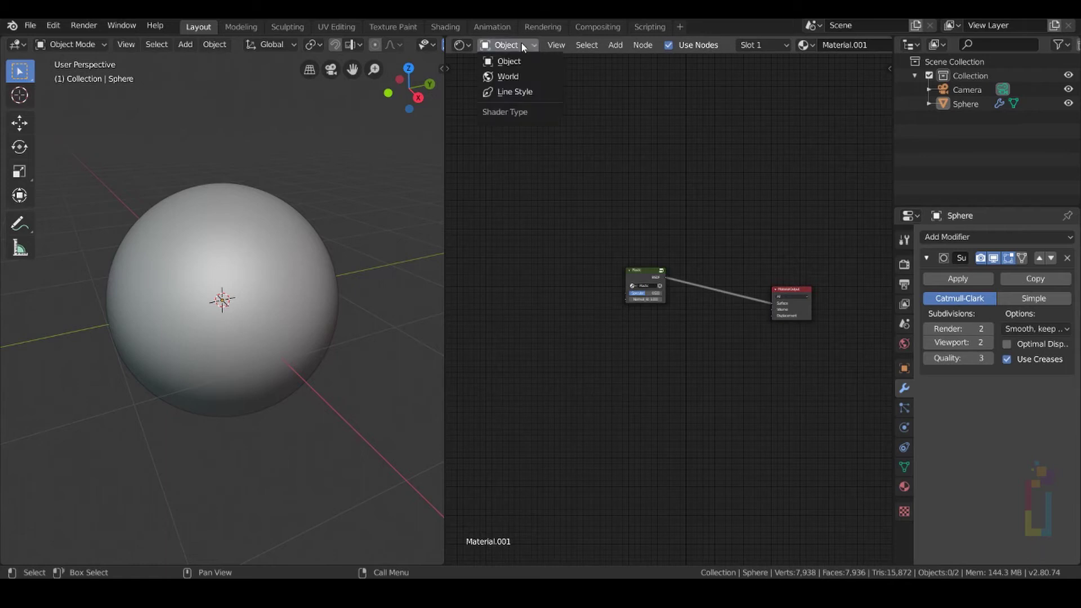
{"action": "left_click", "coordinate": [510, 78]}
{"action": "left_click_drag", "start_coordinate": [706, 287], "coordinate": [662, 355]}
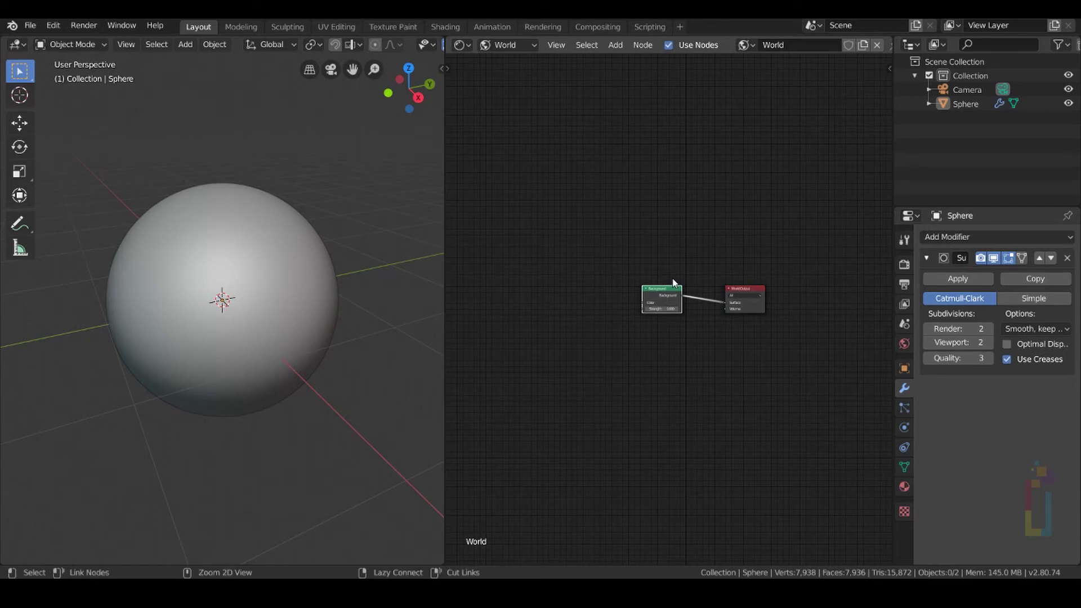
- Feed an HDRI Environment Texture into the World Background and orbit the rendered preview
{"action": "key", "text": "ctrl+t"}
{"action": "left_click_drag", "start_coordinate": [616, 276], "coordinate": [573, 274]}
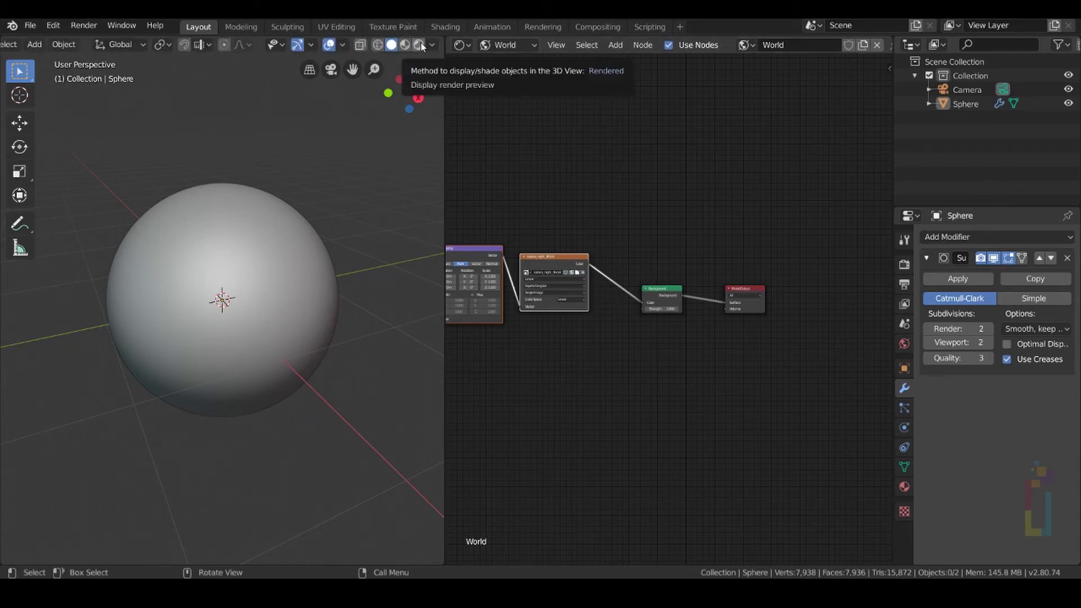
{"action": "left_click", "coordinate": [419, 44]}
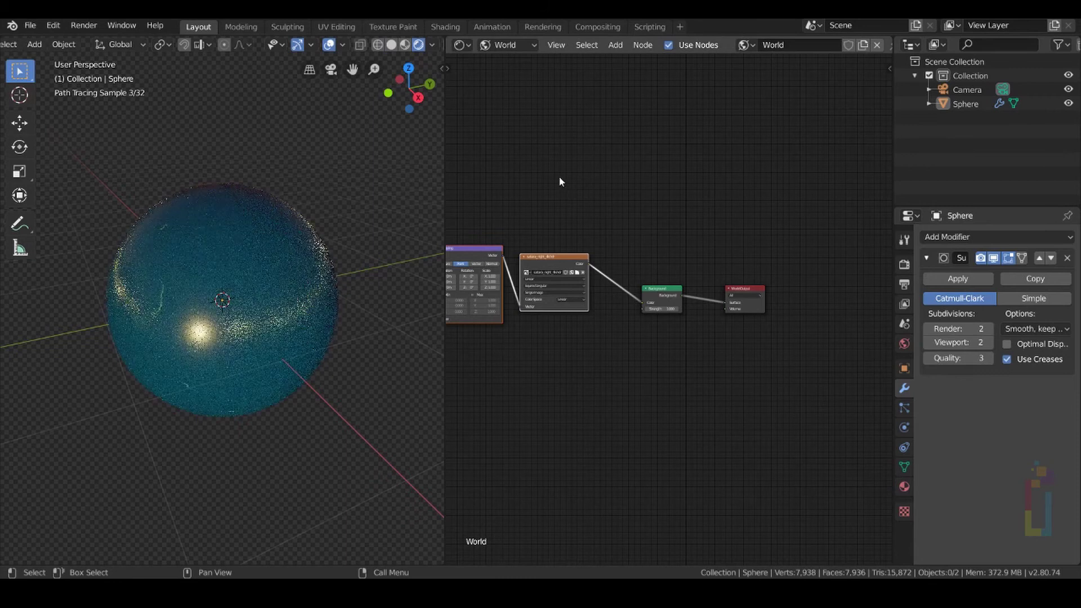
{"action": "mouse_move", "coordinate": [325, 207]}
{"action": "middle_mouse_down"}
{"action": "mouse_move", "coordinate": [345, 185]}
{"action": "mouse_move", "coordinate": [384, 186]}
{"action": "mouse_move", "coordinate": [347, 171]}
{"action": "middle_mouse_up"}
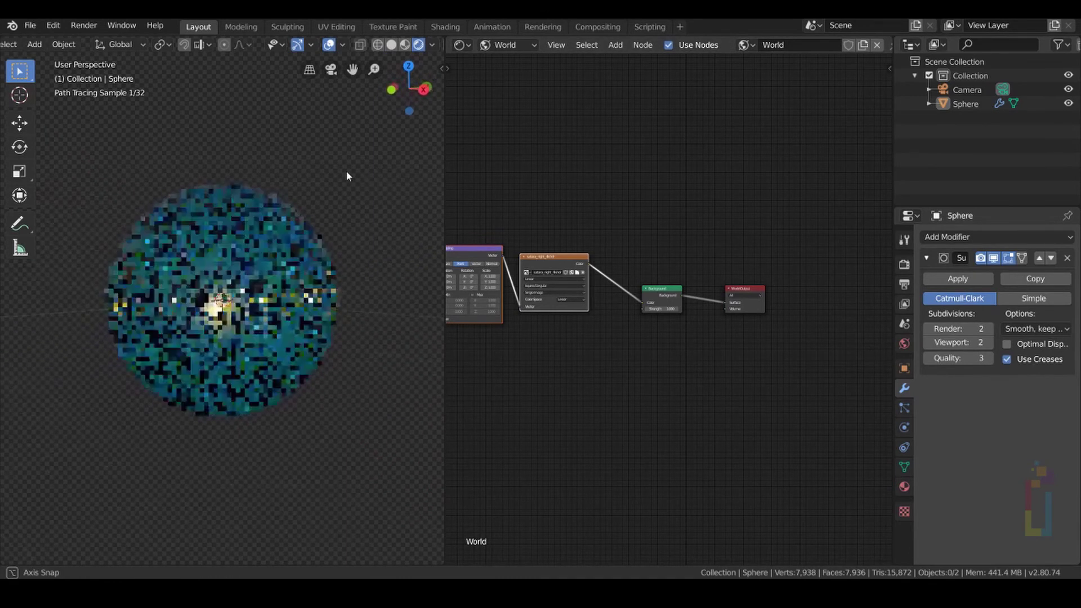
{"action": "scroll", "coordinate": [318, 225], "scroll_direction": "up", "scroll_amount": 1}
{"action": "mouse_move", "coordinate": [317, 224]}
{"action": "middle_mouse_down"}
{"action": "mouse_move", "coordinate": [316, 207]}
{"action": "mouse_move", "coordinate": [272, 204]}
{"action": "mouse_move", "coordinate": [146, 229]}
{"action": "mouse_move", "coordinate": [42, 218]}
{"action": "mouse_move", "coordinate": [250, 241]}
{"action": "mouse_move", "coordinate": [221, 254]}
{"action": "mouse_move", "coordinate": [184, 250]}
{"action": "mouse_move", "coordinate": [197, 260]}
{"action": "mouse_move", "coordinate": [192, 245]}
{"action": "mouse_move", "coordinate": [201, 244]}
{"action": "middle_mouse_up"}
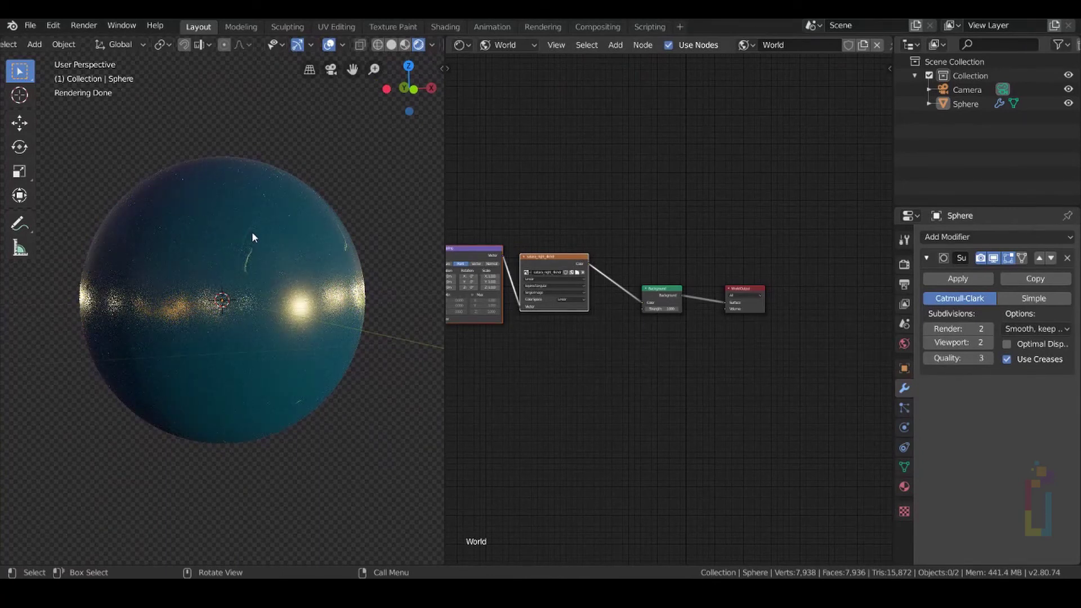
- Align the camera to the view, set its focal length to 47mm, and render
{"action": "key", "text": "ctrl+alt+KP_0"}
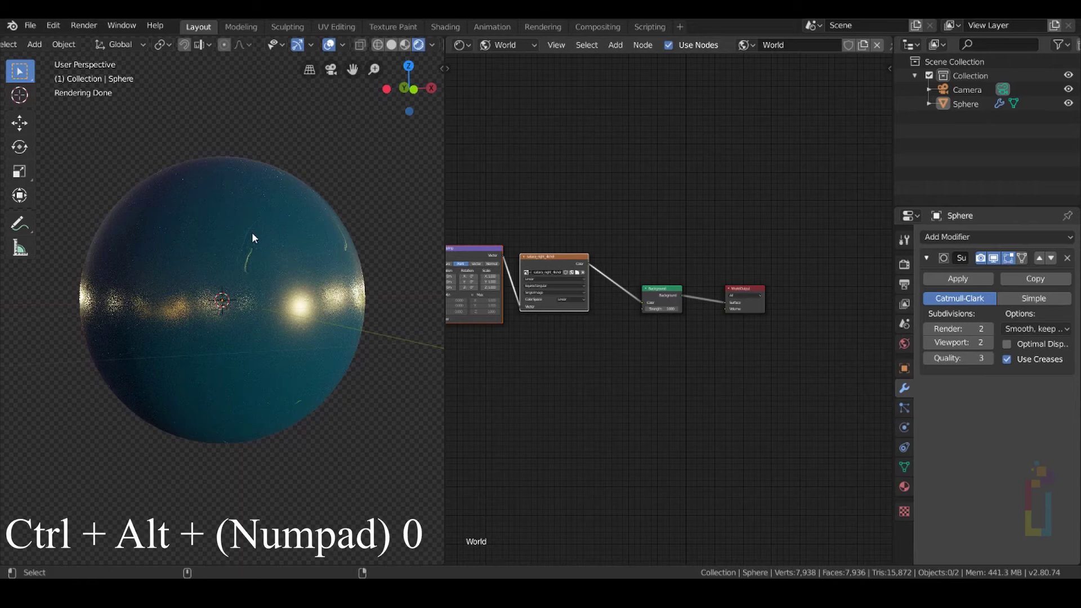
{"action": "key", "text": "ctrl+alt+KP_0"}
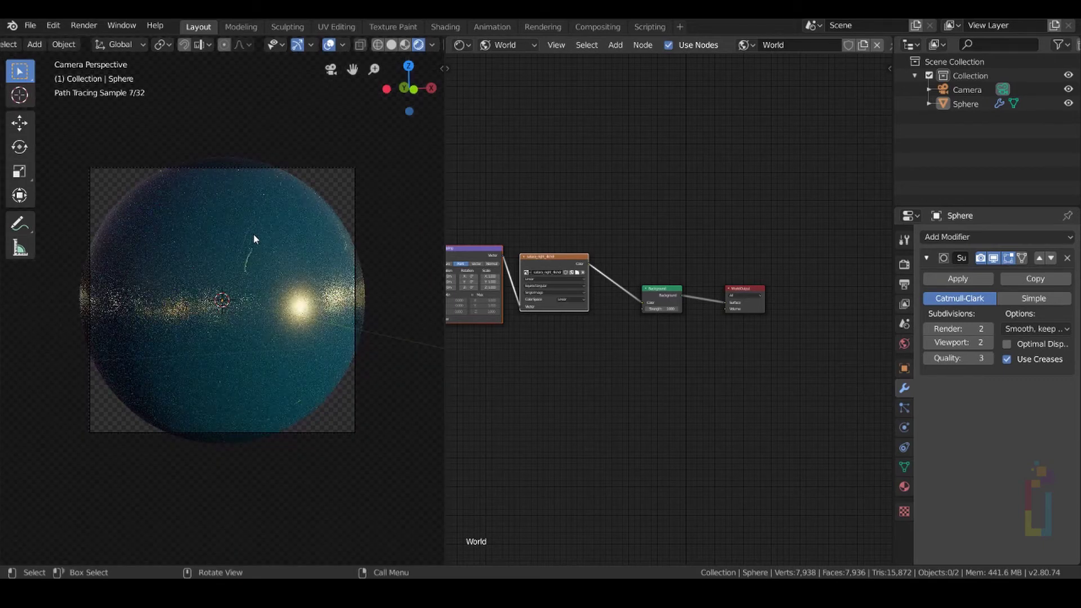
{"action": "left_click", "coordinate": [964, 90]}
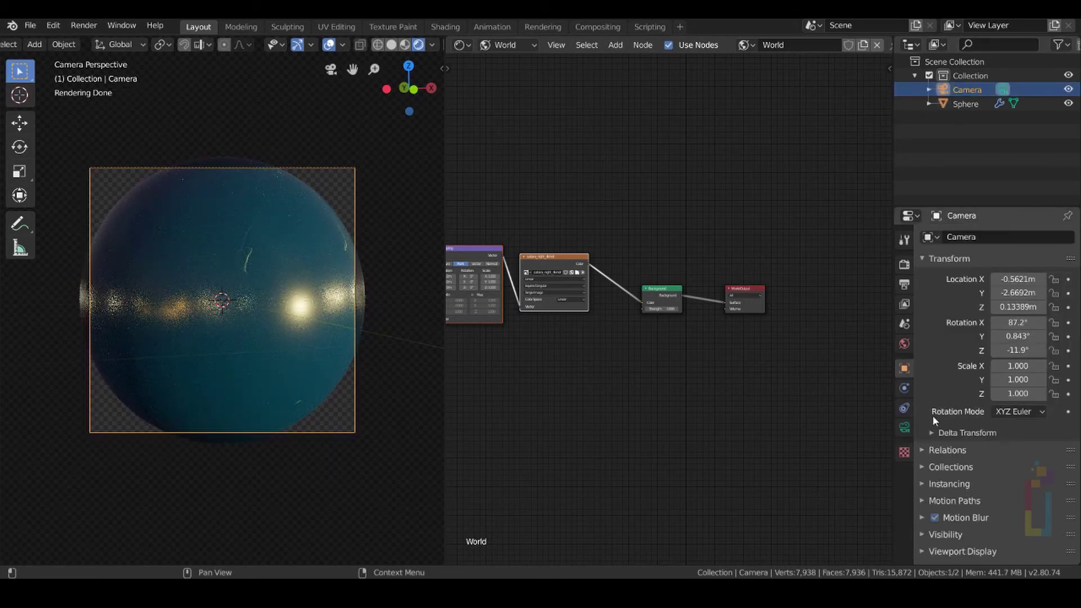
{"action": "left_click", "coordinate": [905, 429]}
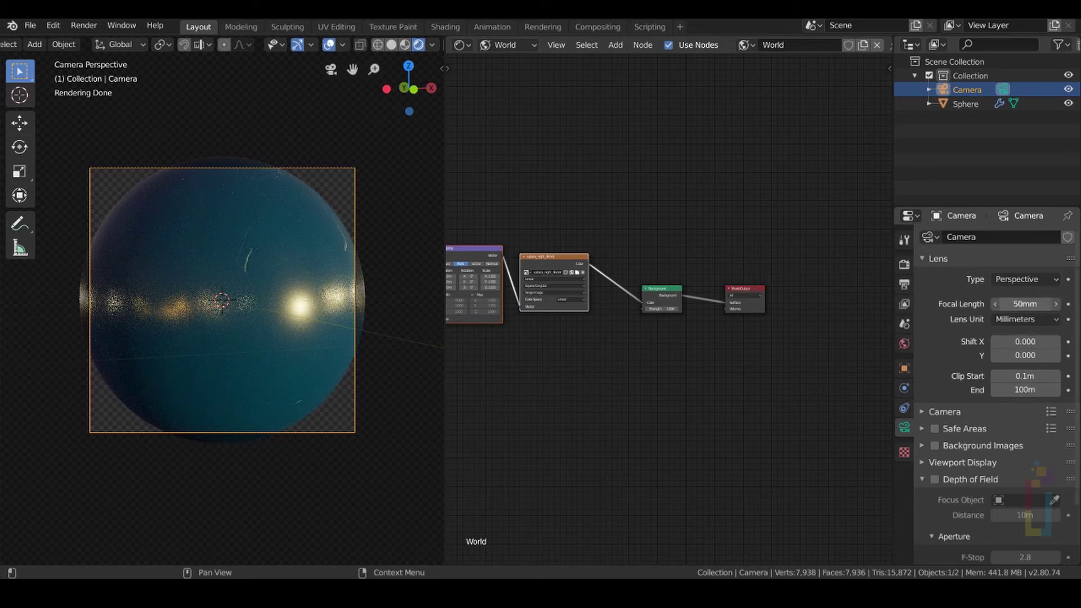
{"action": "left_click_drag", "start_coordinate": [1025, 303], "coordinate": [1013, 303]}
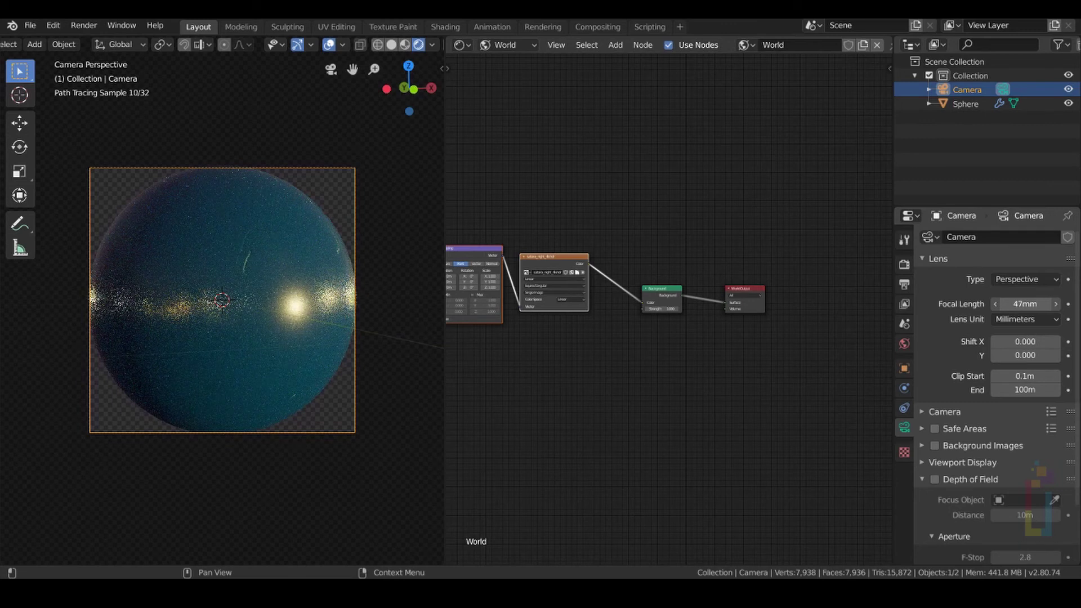
{"action": "left_click", "coordinate": [172, 397]}
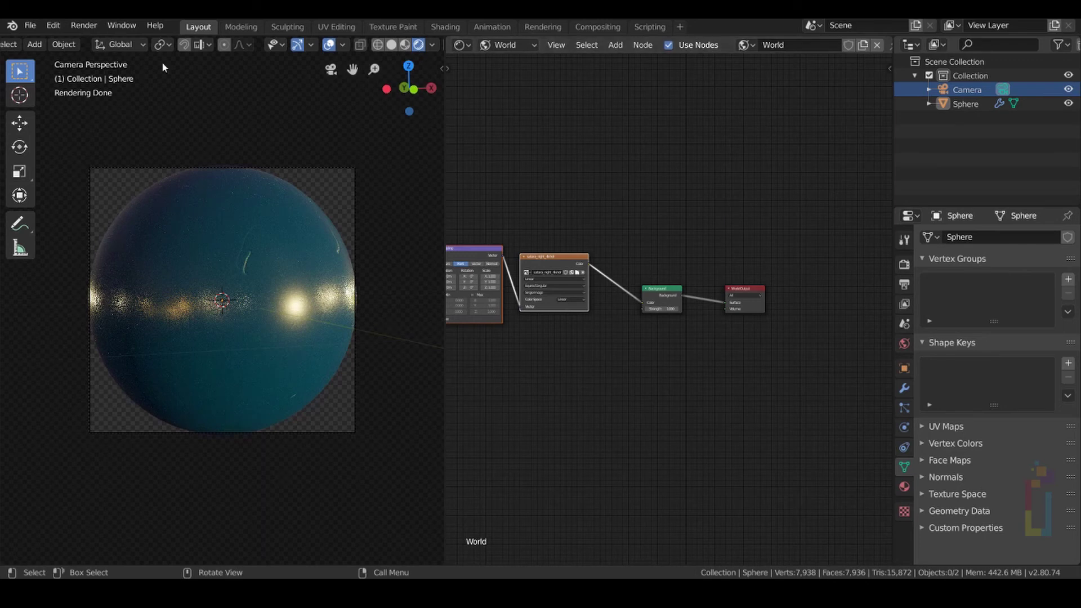
{"action": "left_click", "coordinate": [99, 25]}
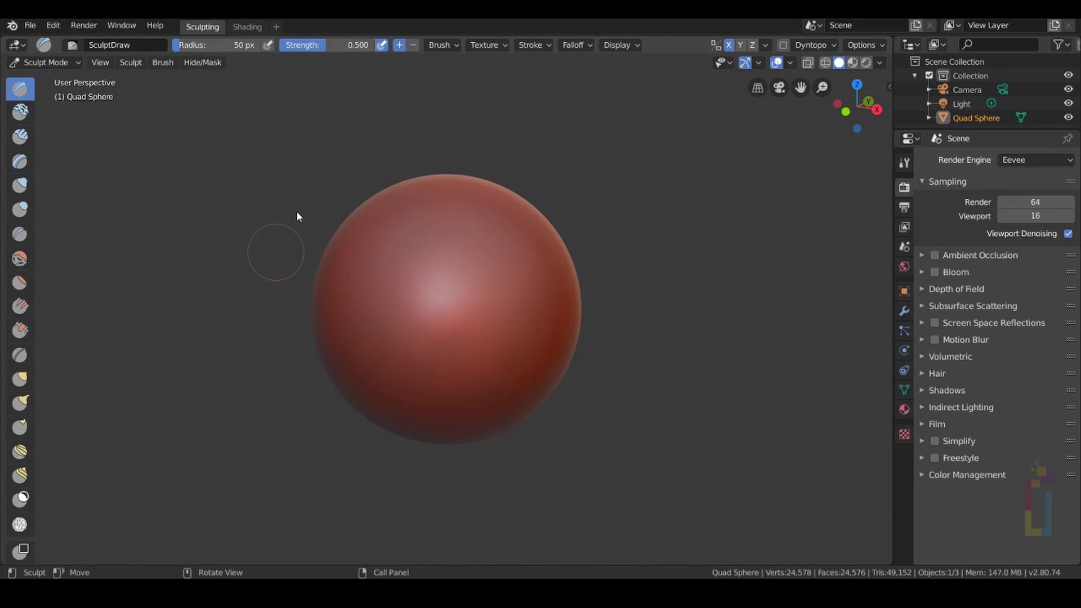
- Install Mat_tut.png as a custom MatCap in Preferences
{"action": "left_click", "coordinate": [880, 61]}
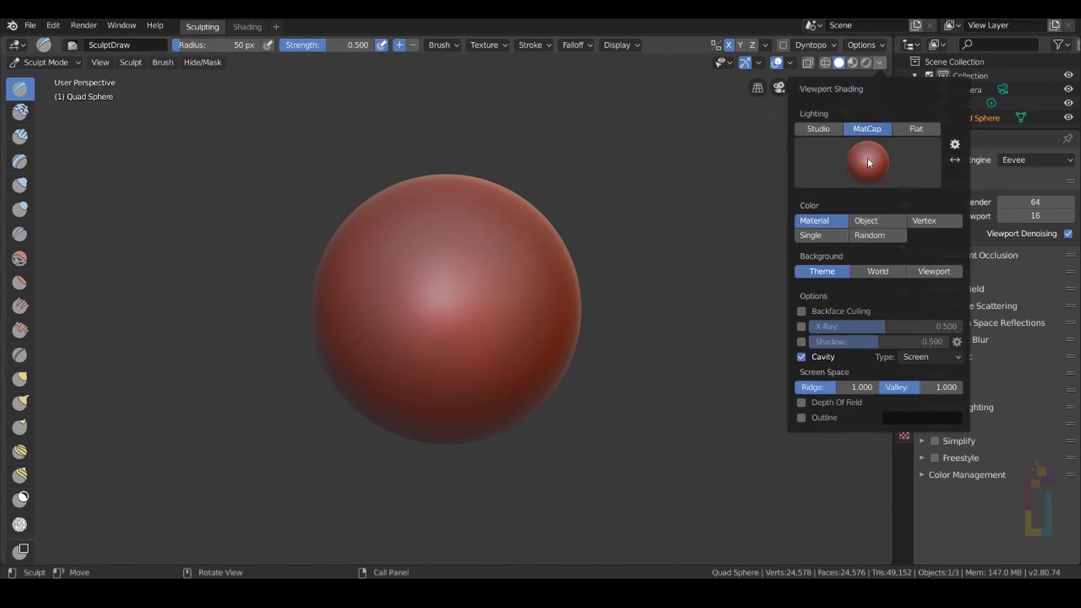
{"action": "left_click", "coordinate": [954, 145]}
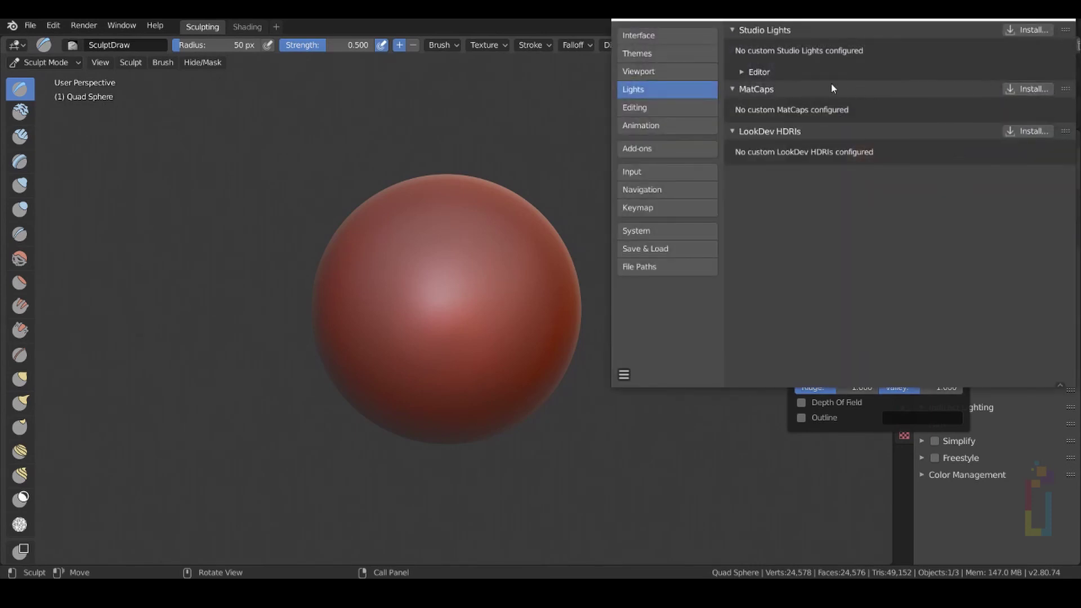
{"action": "left_click", "coordinate": [1033, 92]}
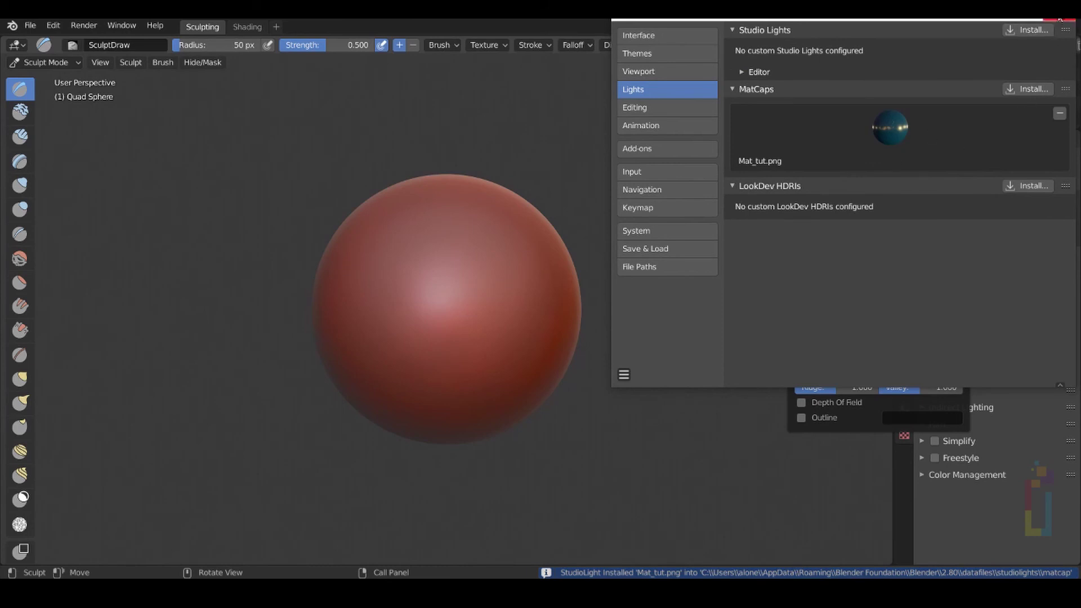
{"action": "left_click", "coordinate": [1066, 10]}
- Apply the blue Mat_tut matcap and sculpt Blob-brush bulges over the sphere's upper half
{"action": "left_click", "coordinate": [878, 63]}
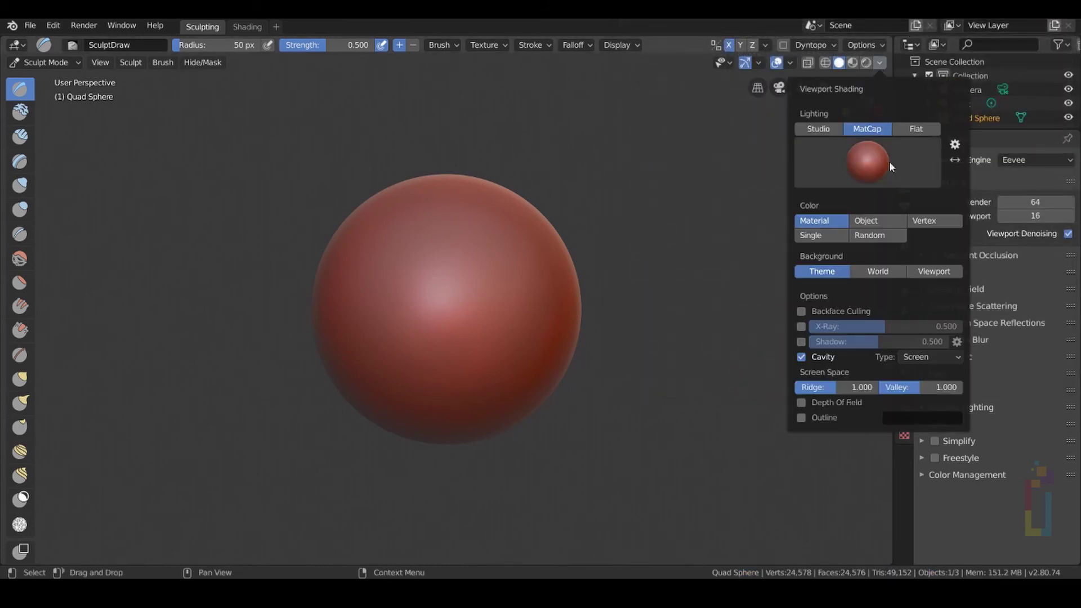
{"action": "left_click", "coordinate": [864, 160]}
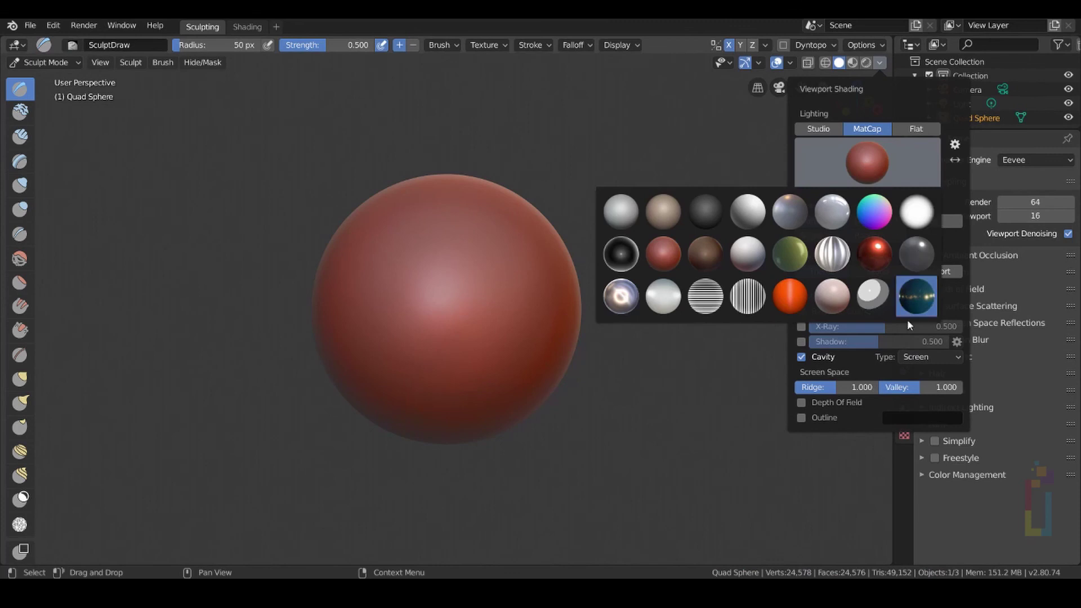
{"action": "left_click", "coordinate": [913, 298]}
{"action": "left_click", "coordinate": [865, 160]}
{"action": "left_click", "coordinate": [914, 297]}
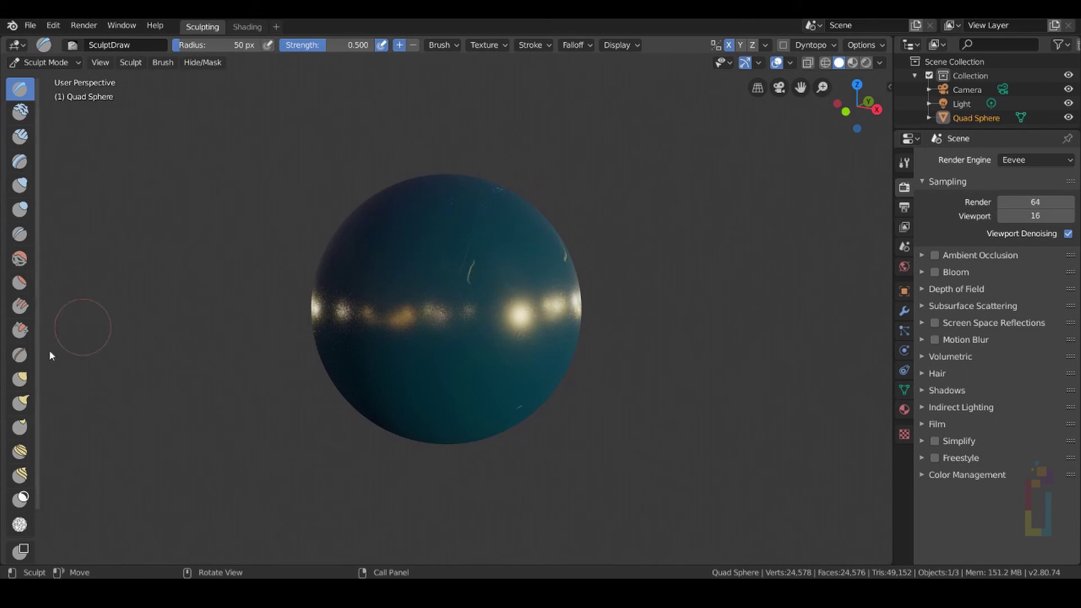
{"action": "left_click", "coordinate": [19, 210]}
{"action": "mouse_move", "coordinate": [472, 237]}
{"action": "left_mouse_down"}
{"action": "mouse_move", "coordinate": [531, 193]}
{"action": "mouse_move", "coordinate": [579, 212]}
{"action": "mouse_move", "coordinate": [447, 341]}
{"action": "mouse_move", "coordinate": [485, 352]}
{"action": "mouse_move", "coordinate": [437, 239]}
{"action": "mouse_move", "coordinate": [437, 166]}
{"action": "mouse_move", "coordinate": [360, 346]}
{"action": "mouse_move", "coordinate": [320, 333]}
{"action": "left_mouse_up"}
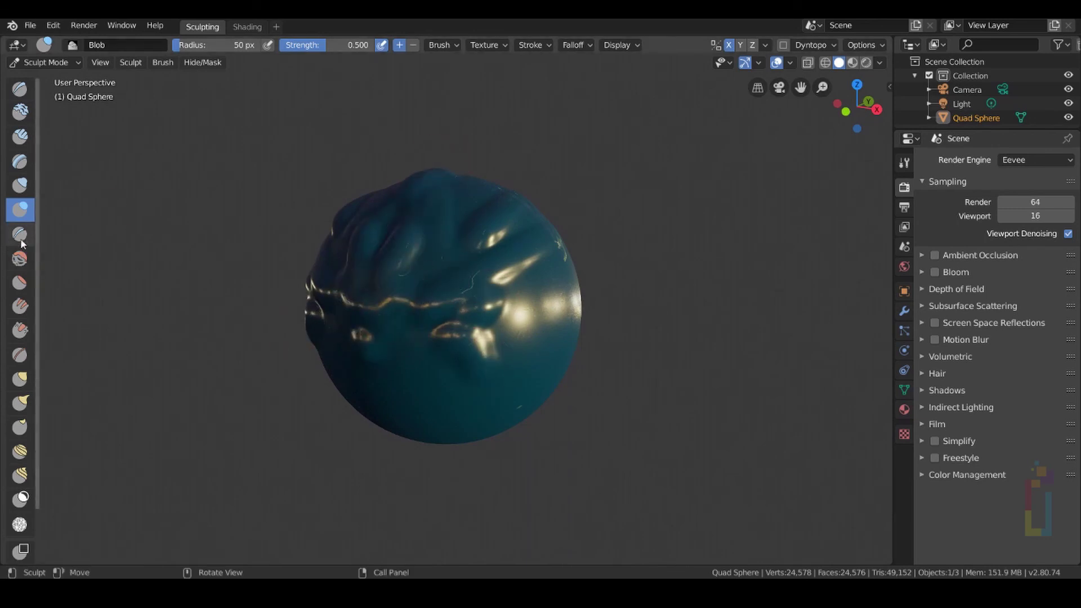